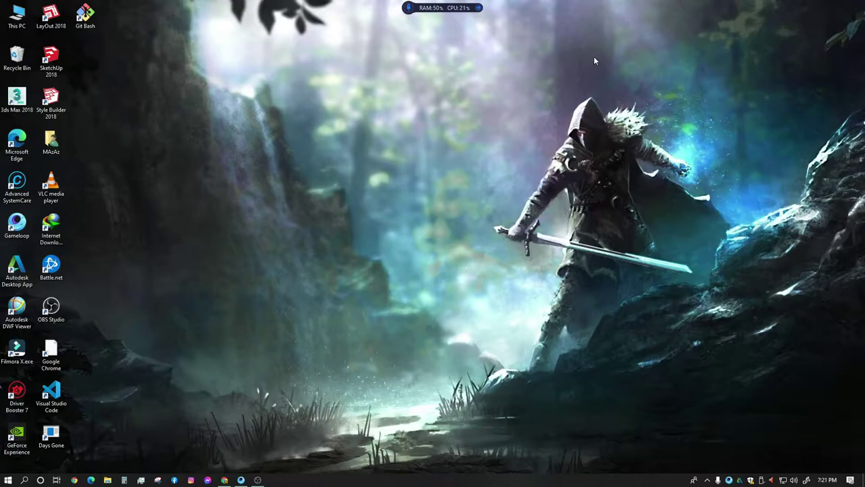
# - Open the Call of Duty account login form in Call of Duty Mobile in Gameloop and review its login and sign-up options
pyautogui.click(223, 479)
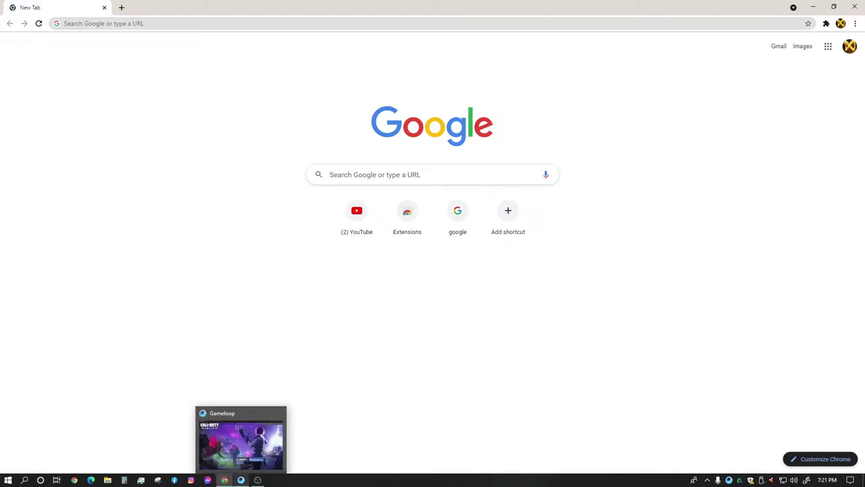
pyautogui.click(241, 480)
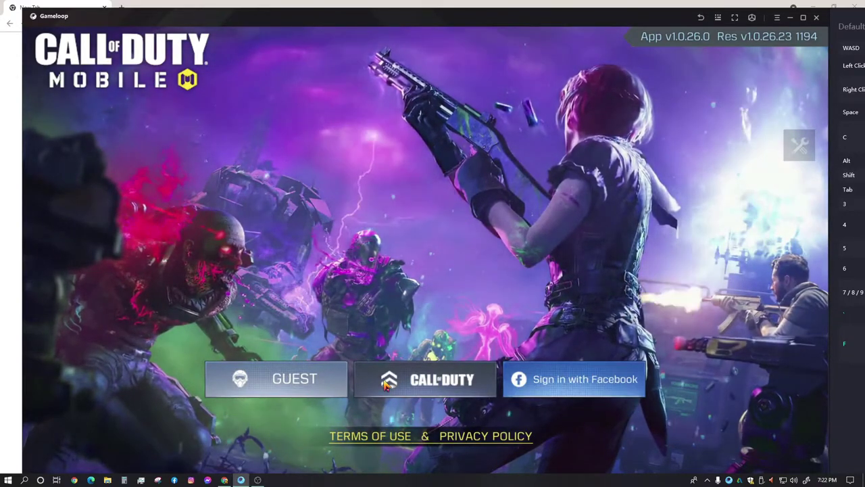
pyautogui.click(387, 383)
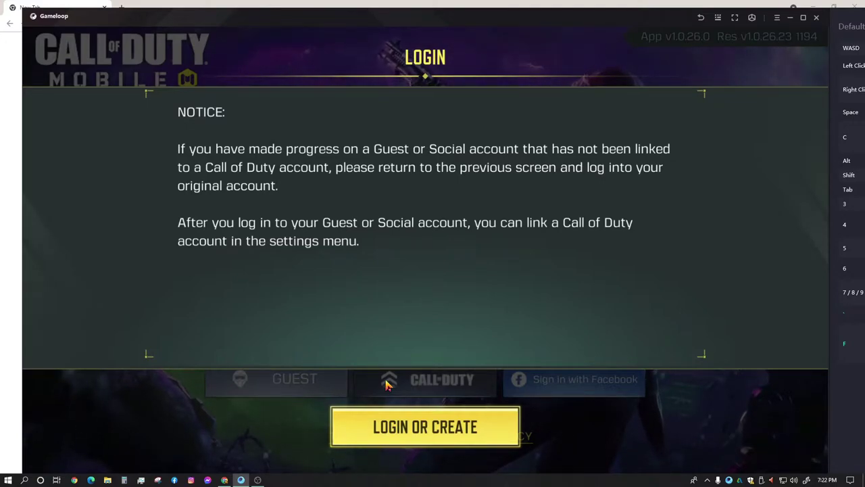
pyautogui.click(413, 435)
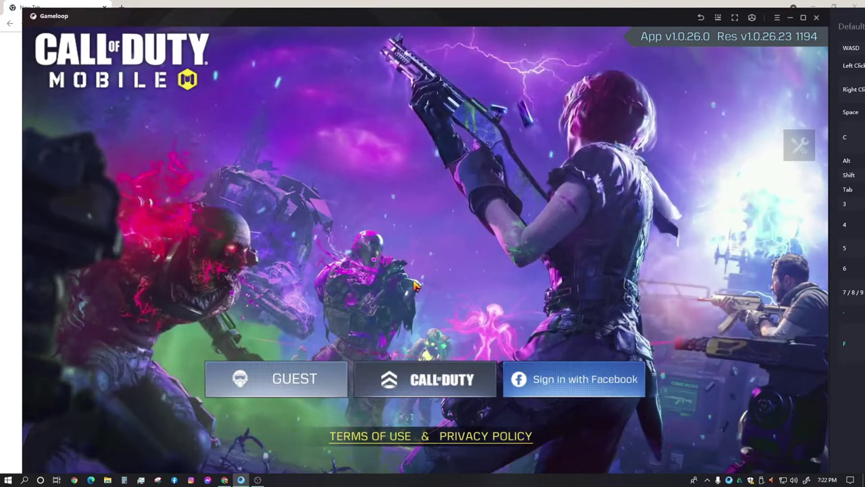
pyautogui.click(414, 387)
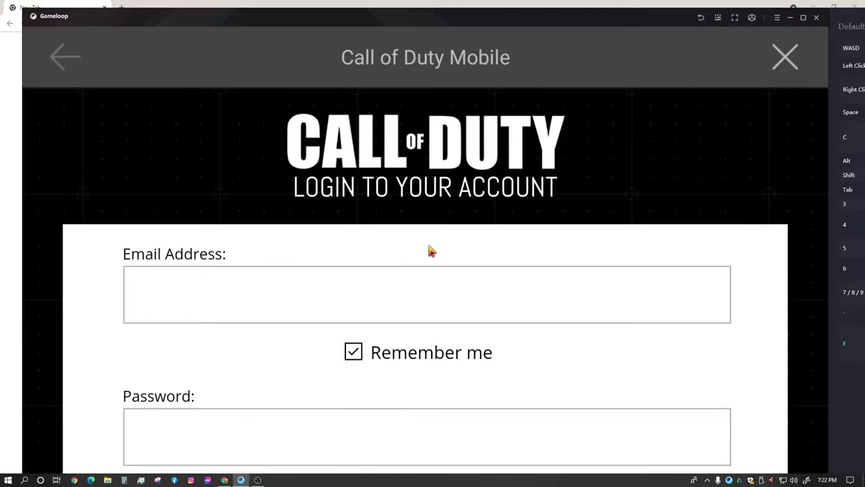
pyautogui.scroll(-5, 455, 230)
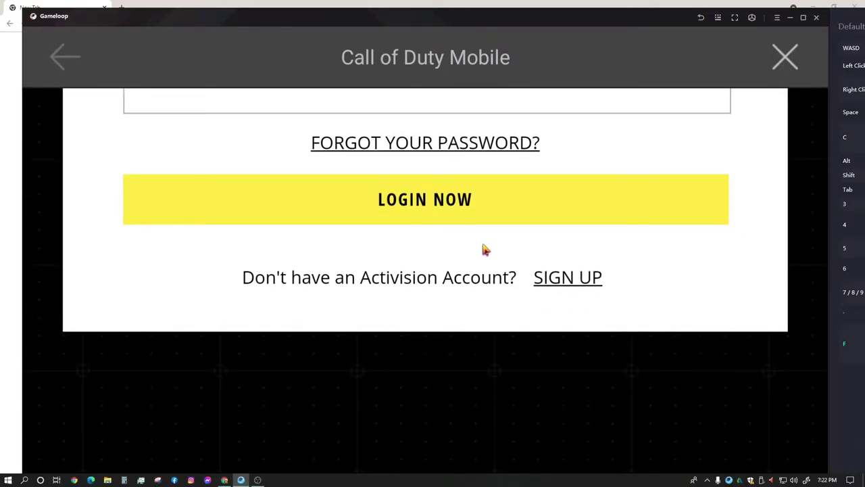
pyautogui.scroll(3, 483, 250)
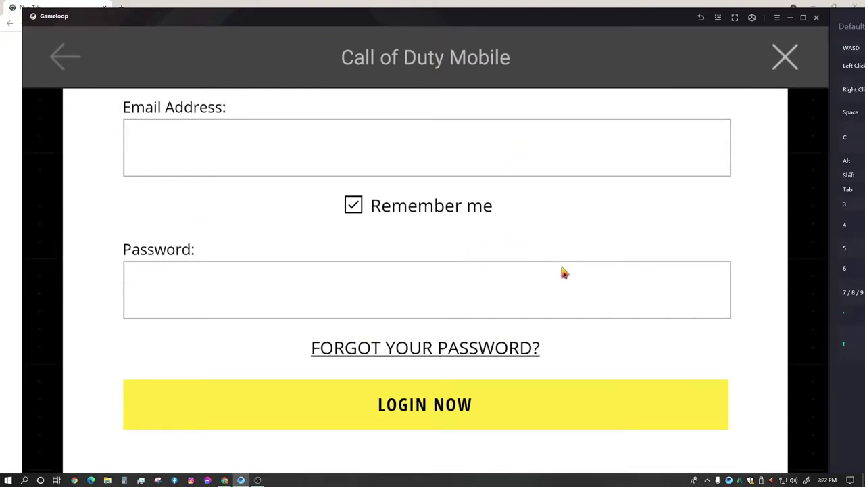
pyautogui.scroll(-3, 564, 273)
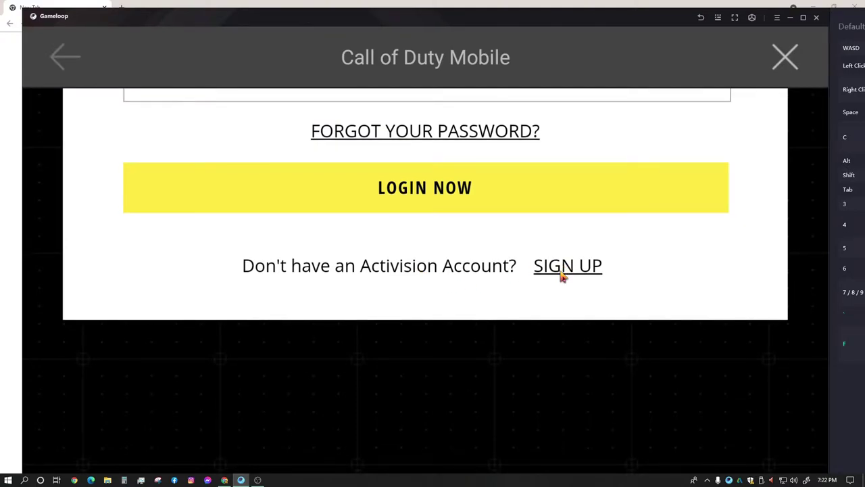
pyautogui.click(791, 18)
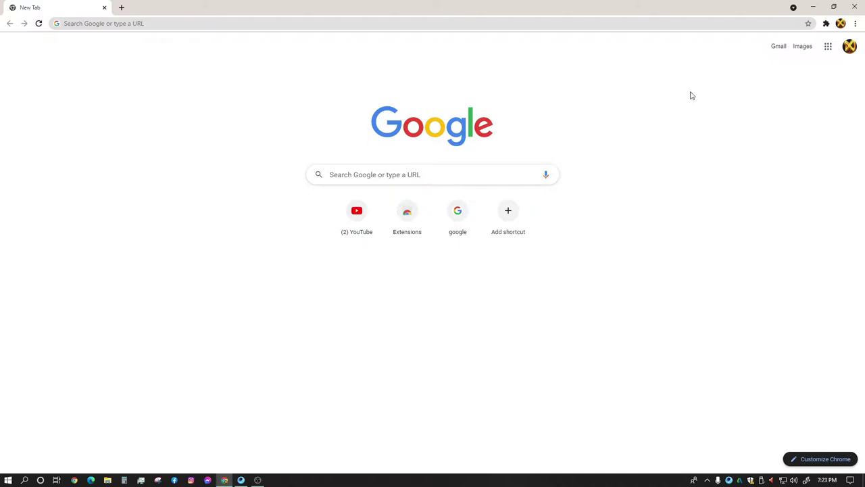
# - Search Google for "activision" in Chrome and open the Activision home page
pyautogui.click(350, 175)
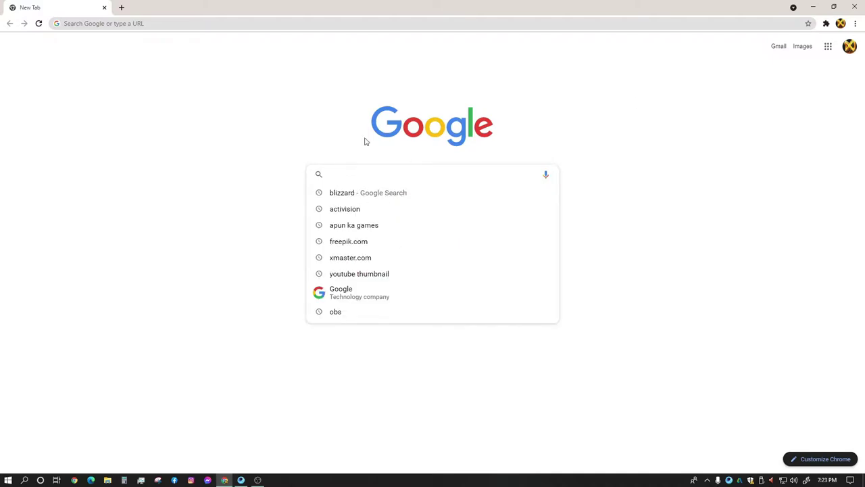
pyautogui.write('acti')
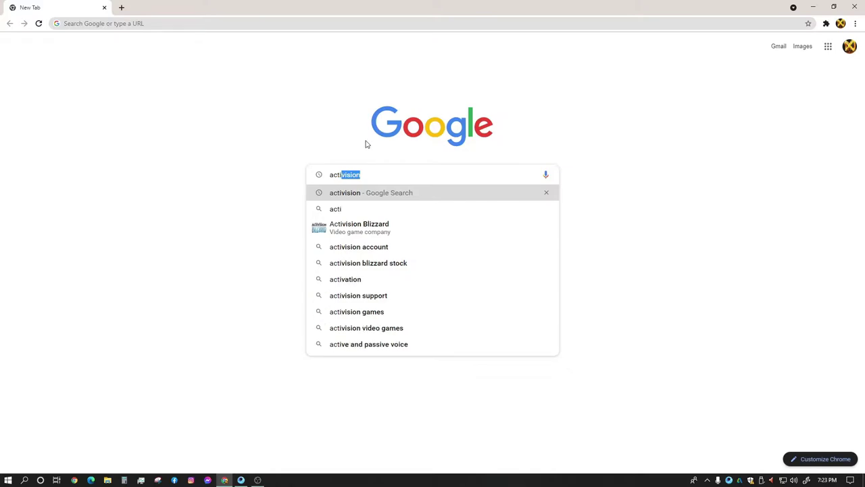
pyautogui.write('vision')
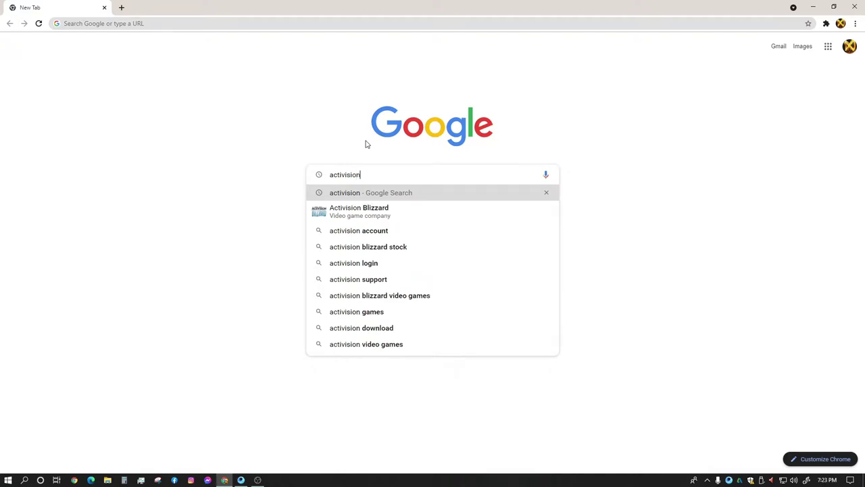
pyautogui.press('Return')
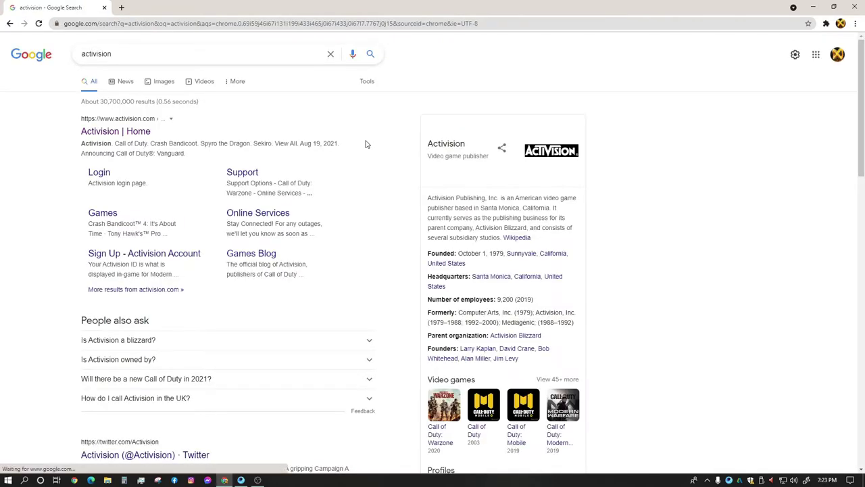
pyautogui.click(120, 132)
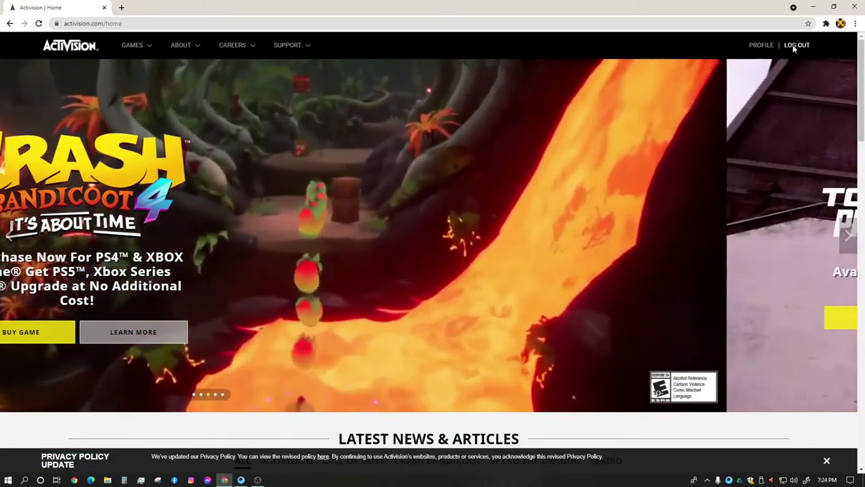
# - Log out of the Activision account and close the old Activision home page tab
pyautogui.click(796, 44)
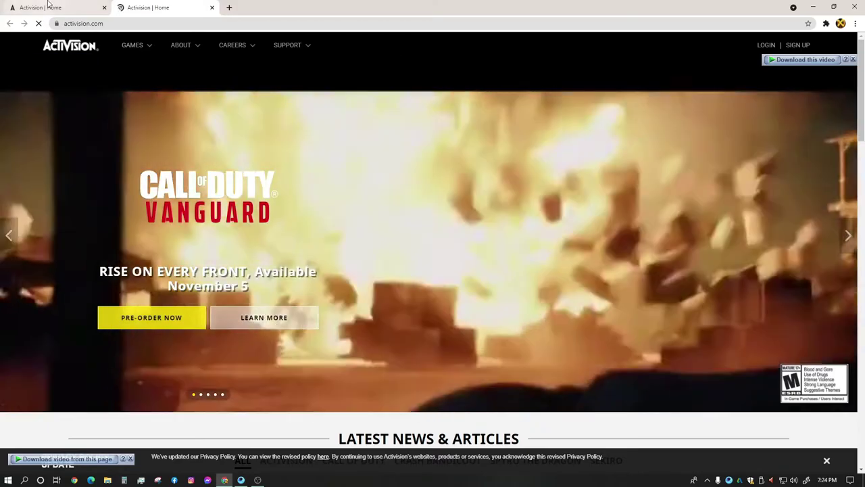
pyautogui.click(108, 7)
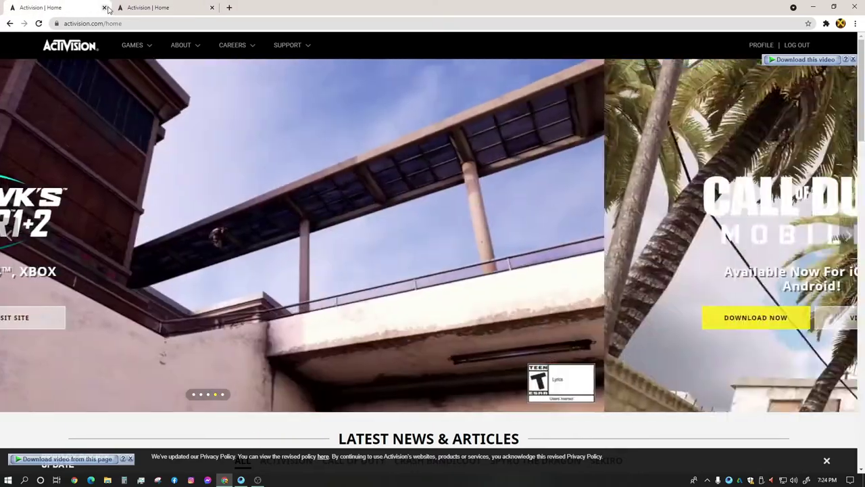
pyautogui.click(104, 8)
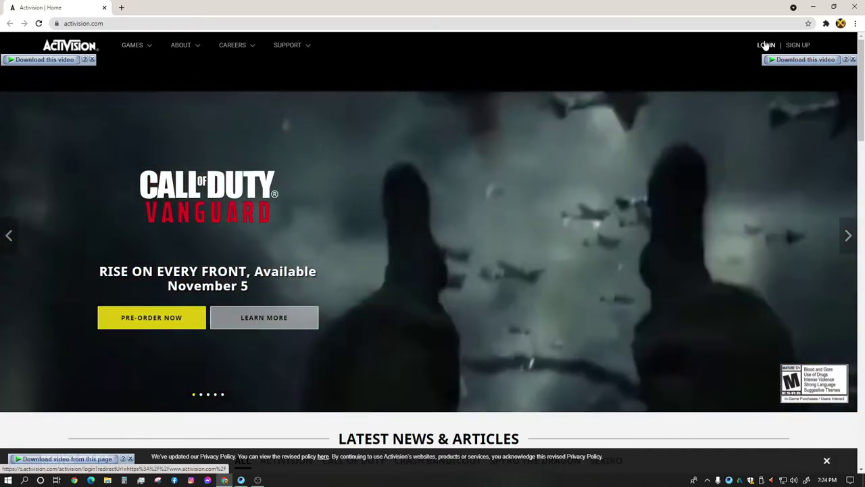
# - Sign in to the Activision account, open its profile page and close the first leftover Activision home tab
pyautogui.click(766, 45)
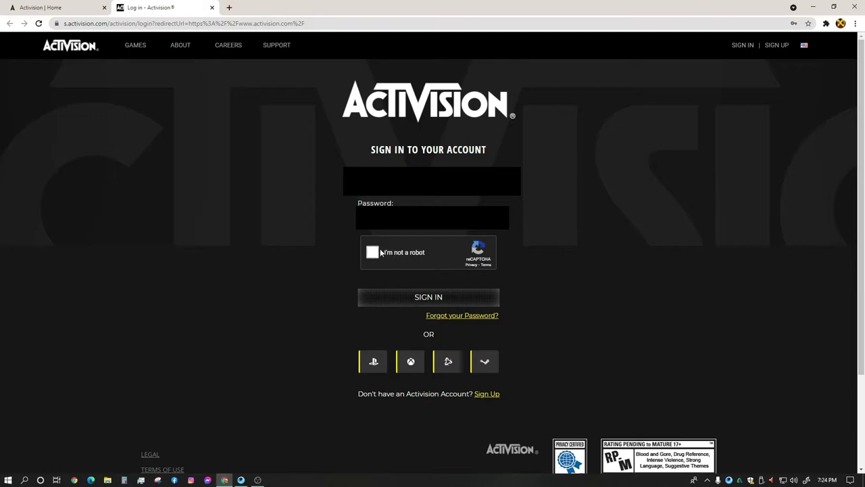
pyautogui.click(426, 298)
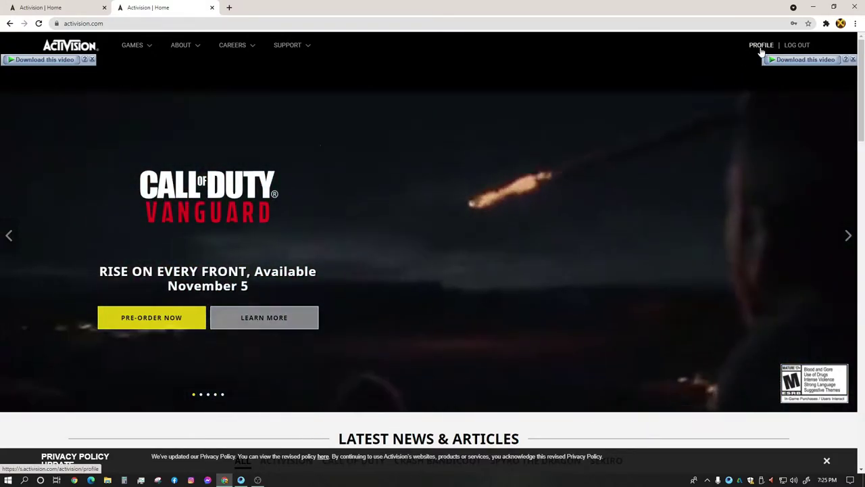
pyautogui.click(761, 47)
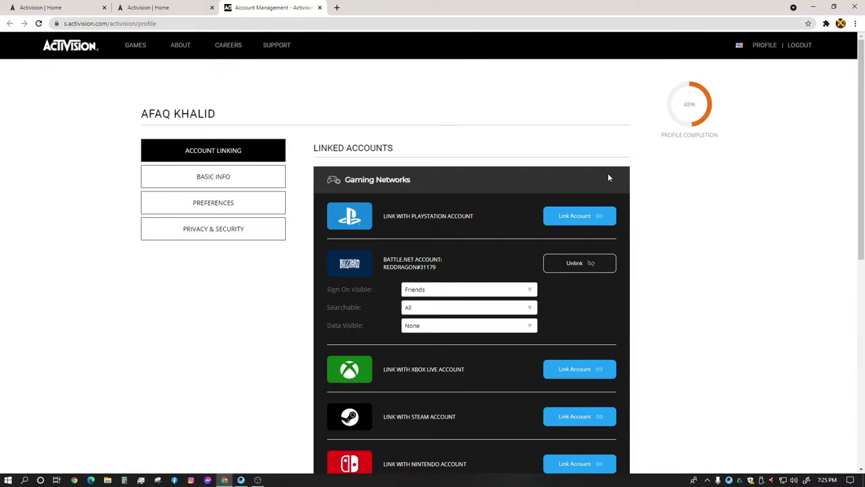
pyautogui.click(103, 8)
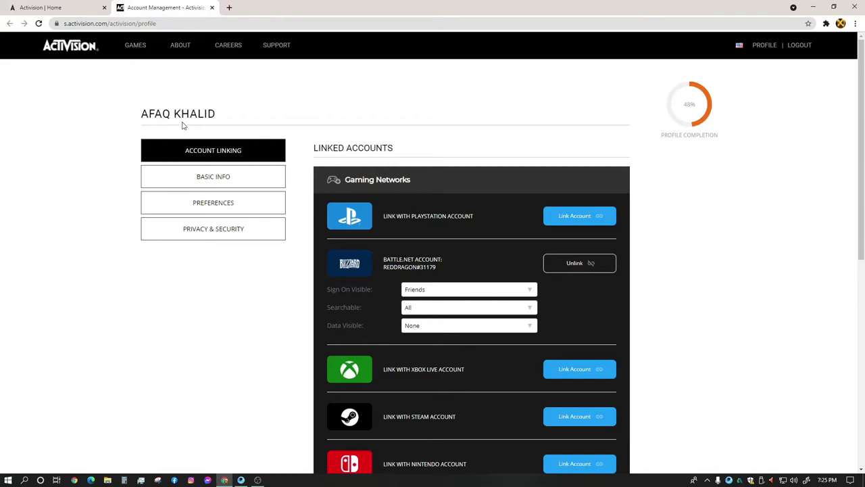
# - Search Google for "blizzard" in a new tab and open the Blizzard Entertainment website
pyautogui.click(229, 8)
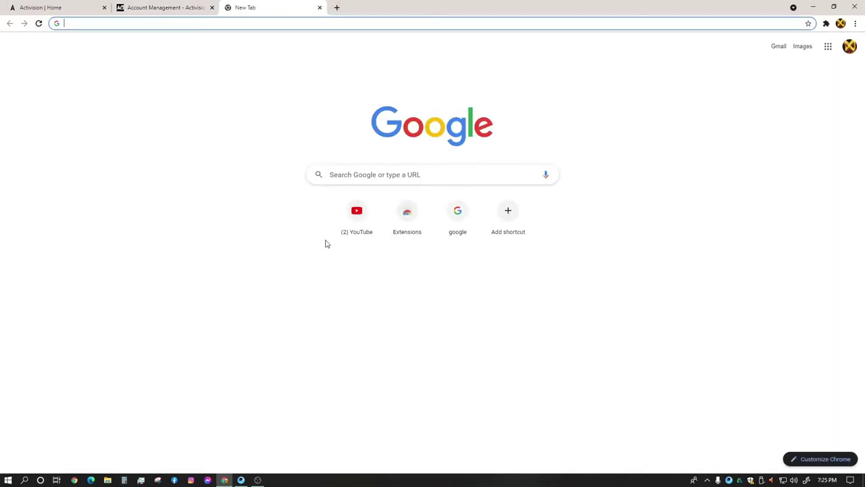
pyautogui.click(369, 173)
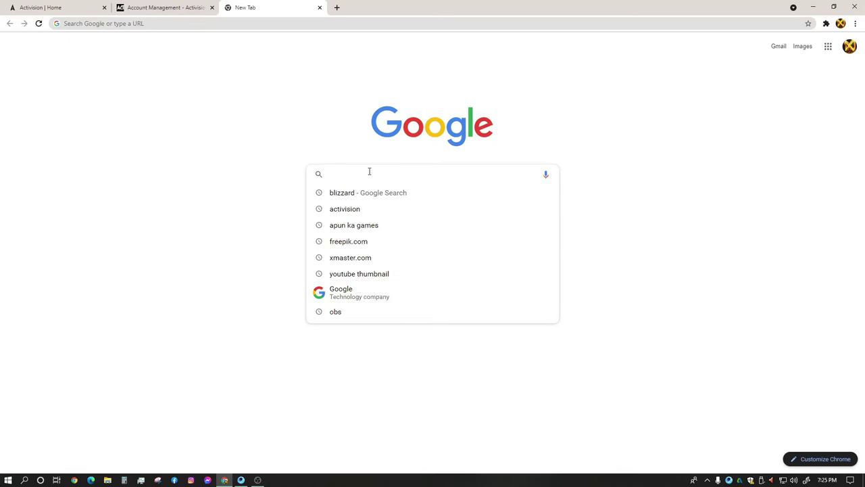
pyautogui.write('blizza')
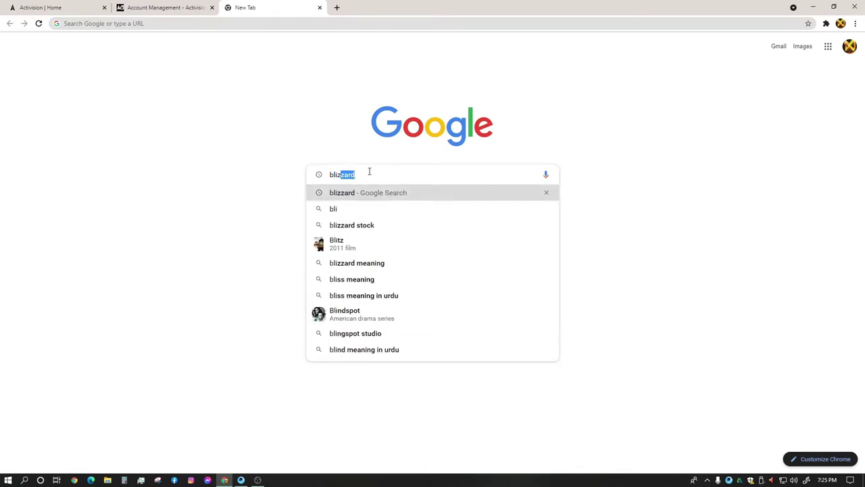
pyautogui.write('rd')
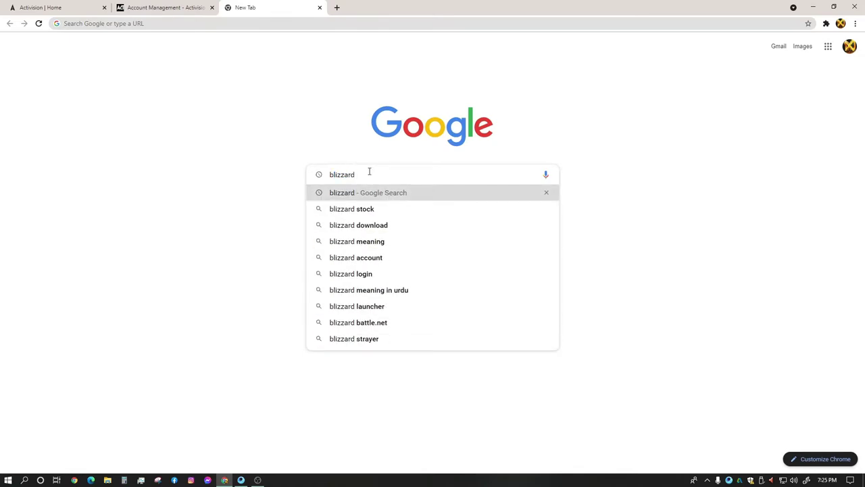
pyautogui.press('Return')
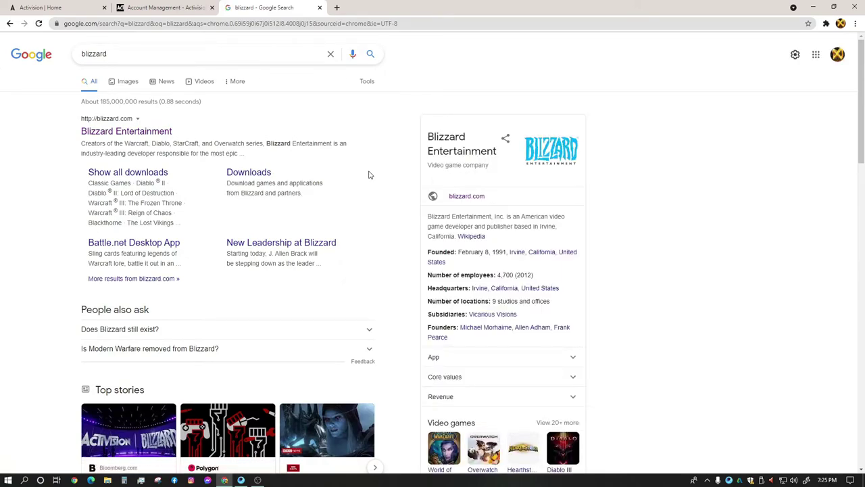
pyautogui.click(134, 131)
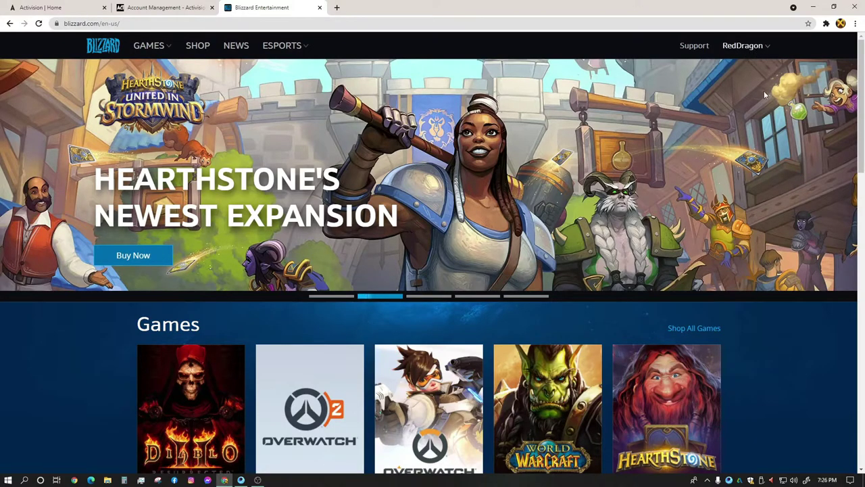
# - Log out of the Blizzard account and log back in through the Battle.net login page
pyautogui.click(744, 45)
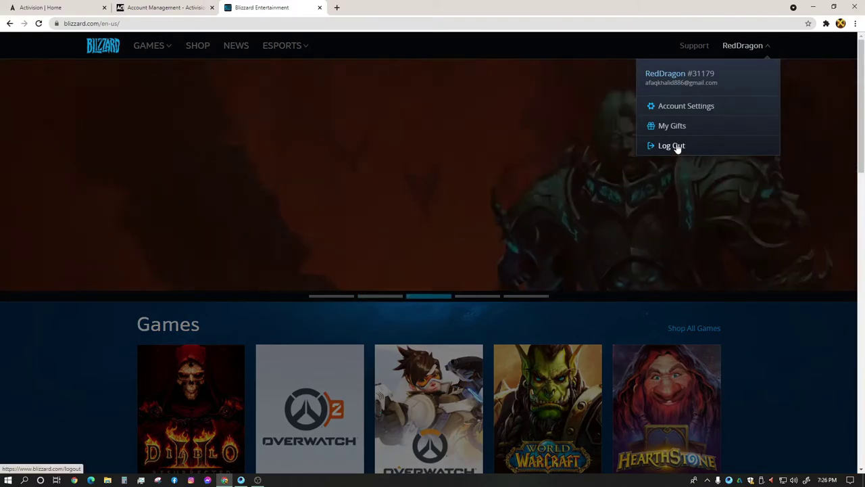
pyautogui.click(680, 145)
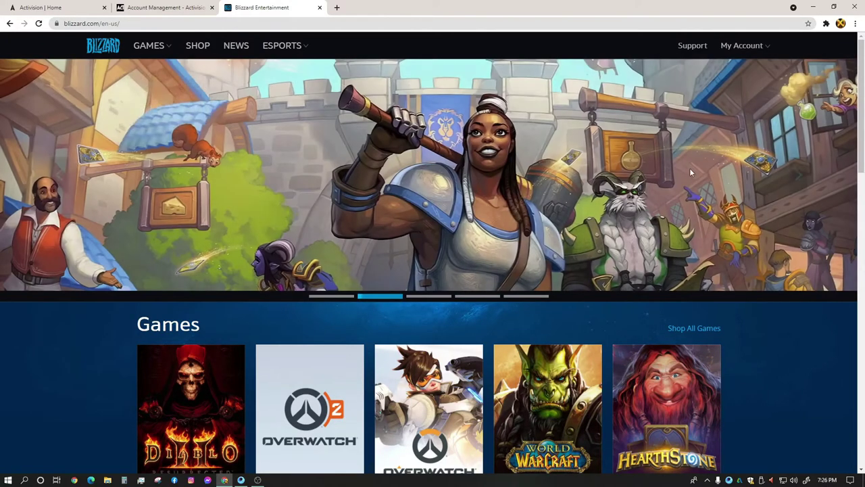
pyautogui.click(740, 47)
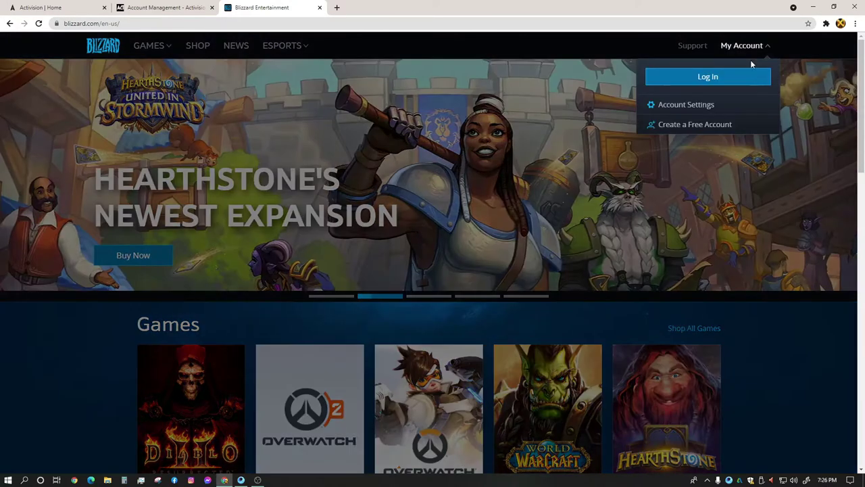
pyautogui.click(730, 83)
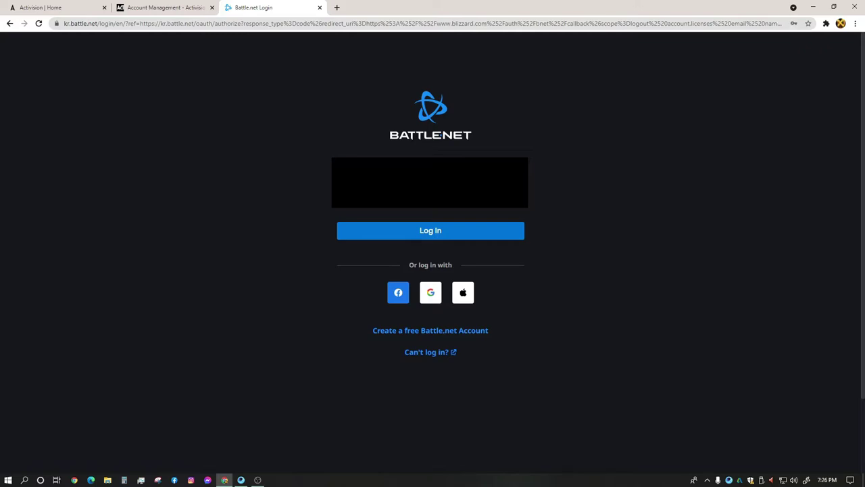
pyautogui.click(431, 236)
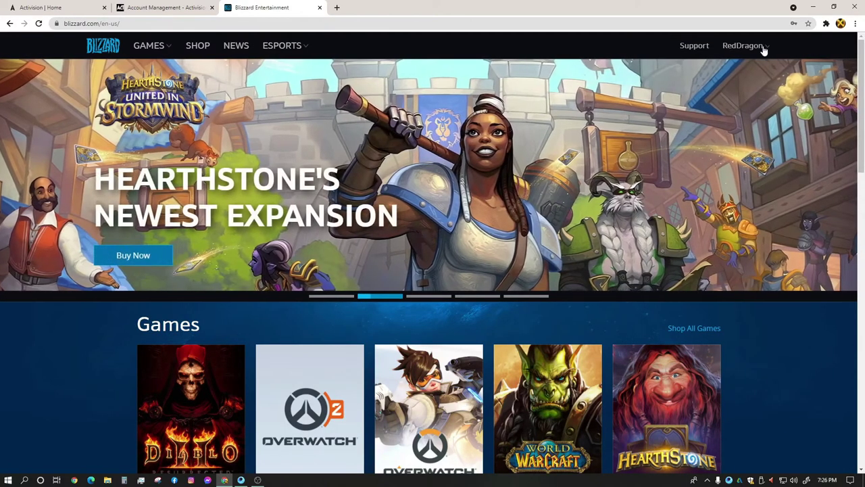
# - Open the Battle.net account settings and show the Account Details page
pyautogui.click(751, 47)
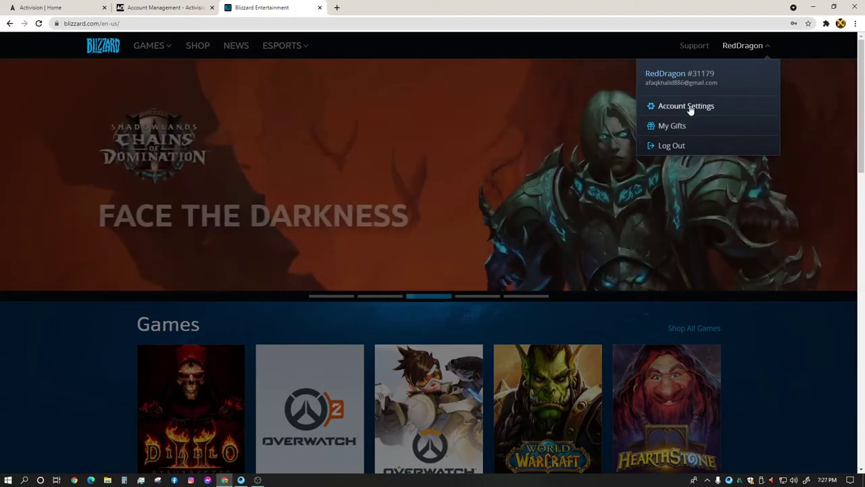
pyautogui.click(688, 108)
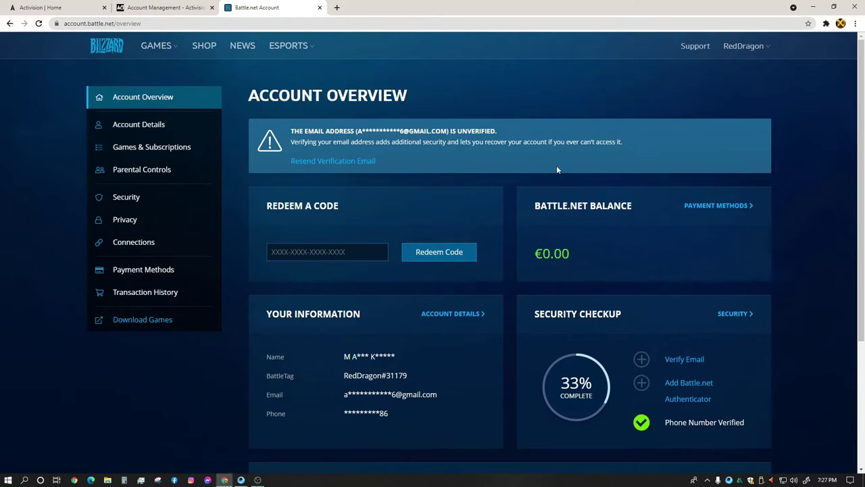
pyautogui.click(121, 124)
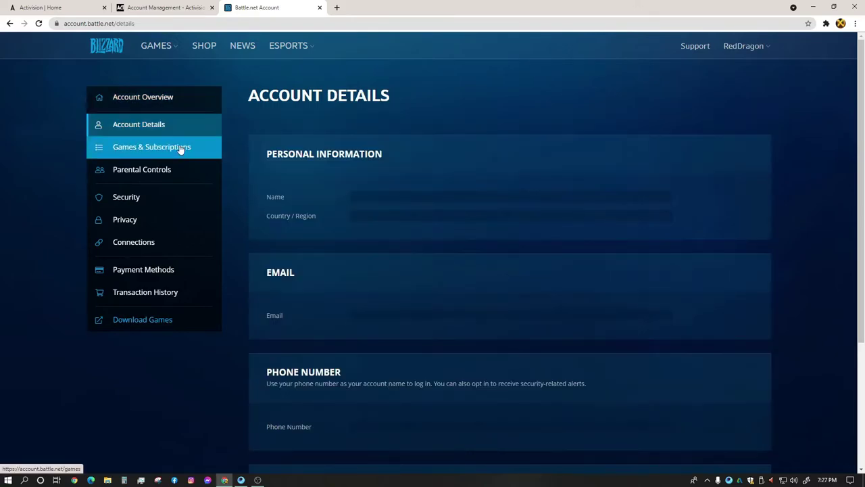
# - Open the Battle.net Account Overview and look through its sections down to the recent purchases
pyautogui.click(156, 103)
pyautogui.scroll(-7, 363, 199)
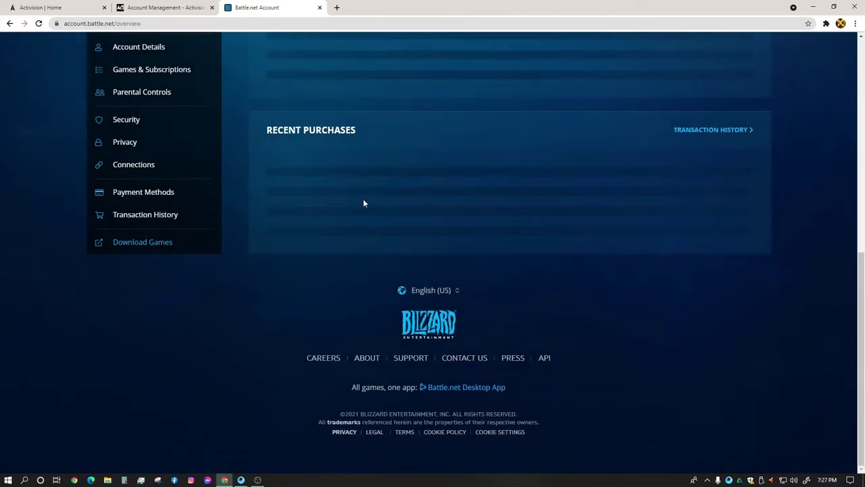
pyautogui.scroll(5, 377, 203)
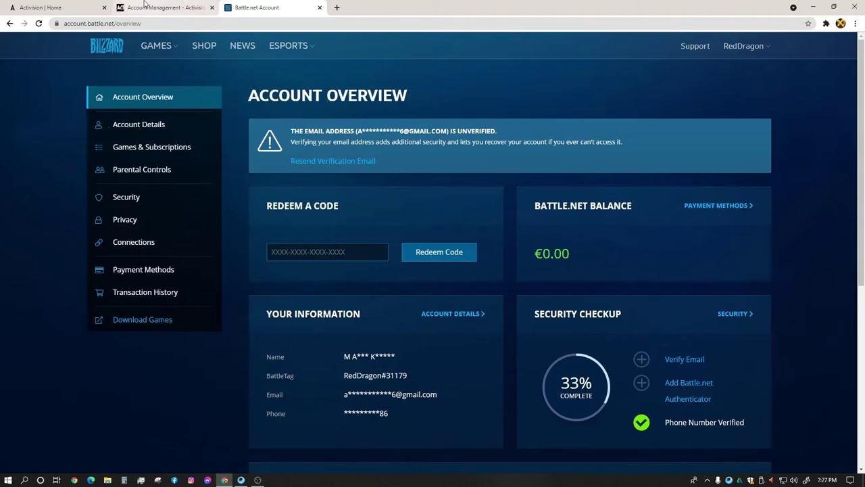
# - Close the Activision Account Management page and reopen the profile from the Activision home page
pyautogui.click(167, 6)
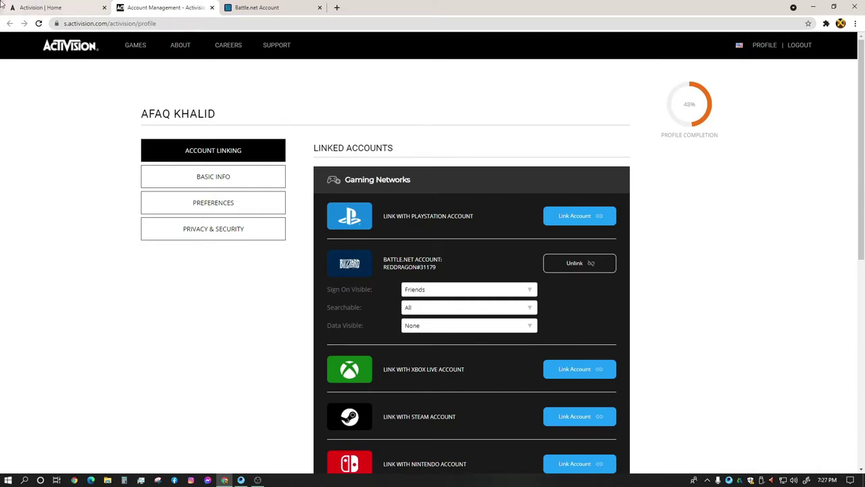
pyautogui.click(54, 8)
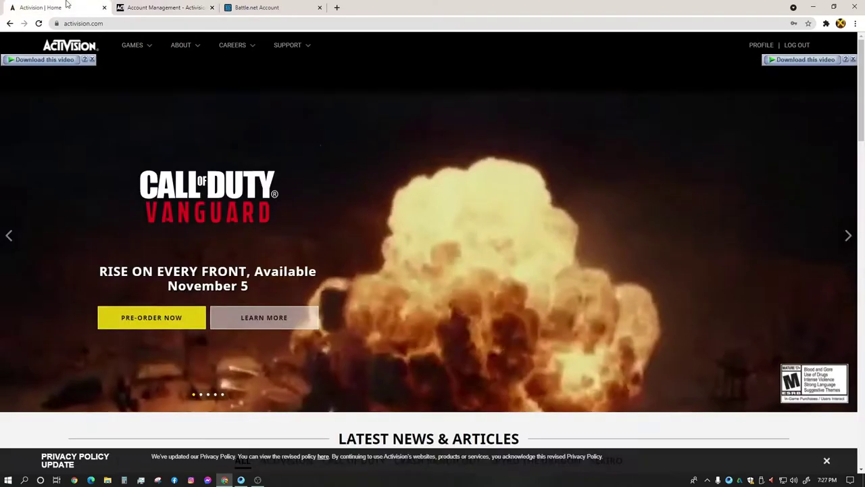
pyautogui.click(135, 8)
pyautogui.click(211, 8)
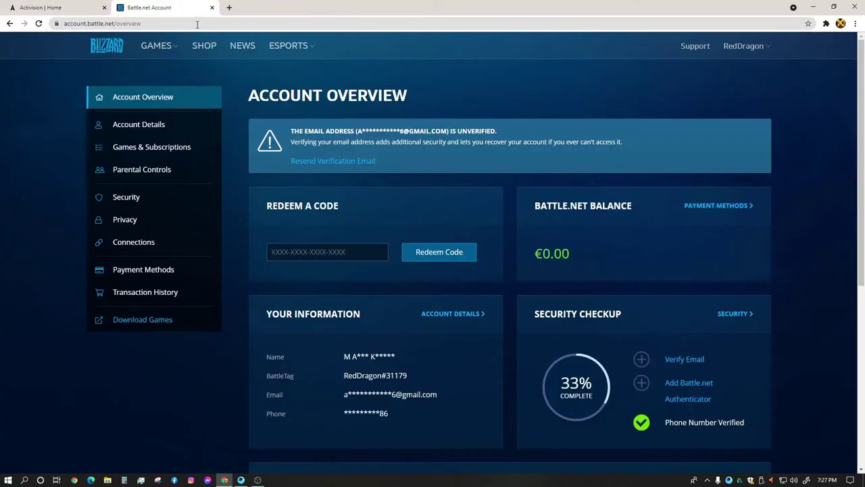
pyautogui.click(41, 6)
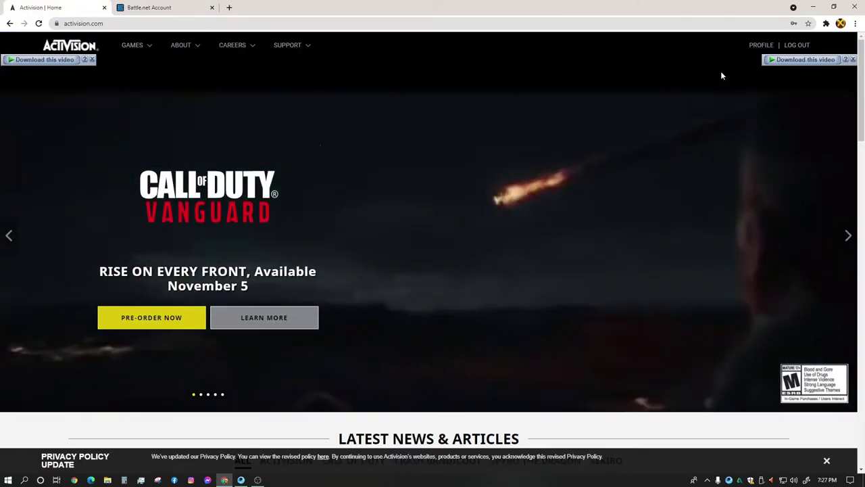
pyautogui.click(764, 46)
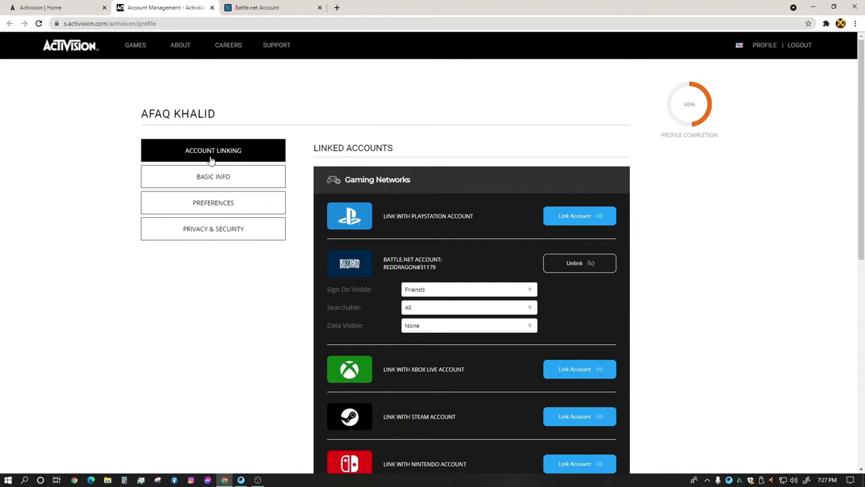
# - Review the Basic Info section of the Activision profile, then the gaming and social networks under Account Linking
pyautogui.click(220, 178)
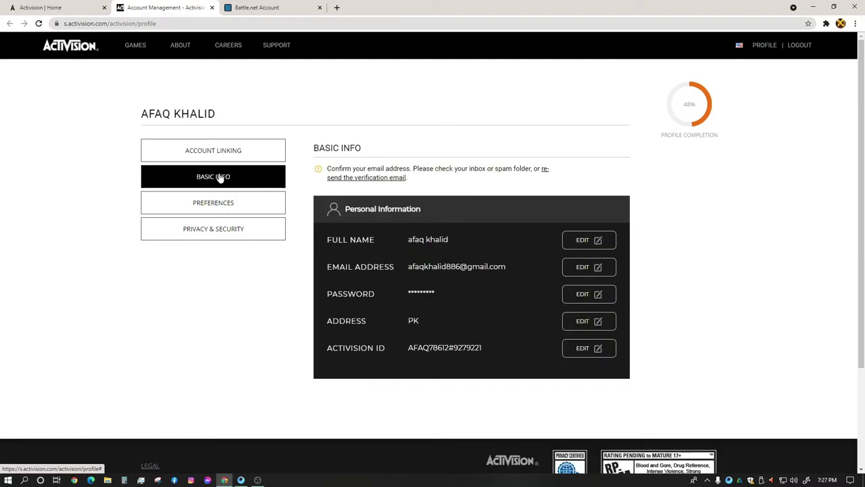
pyautogui.click(220, 152)
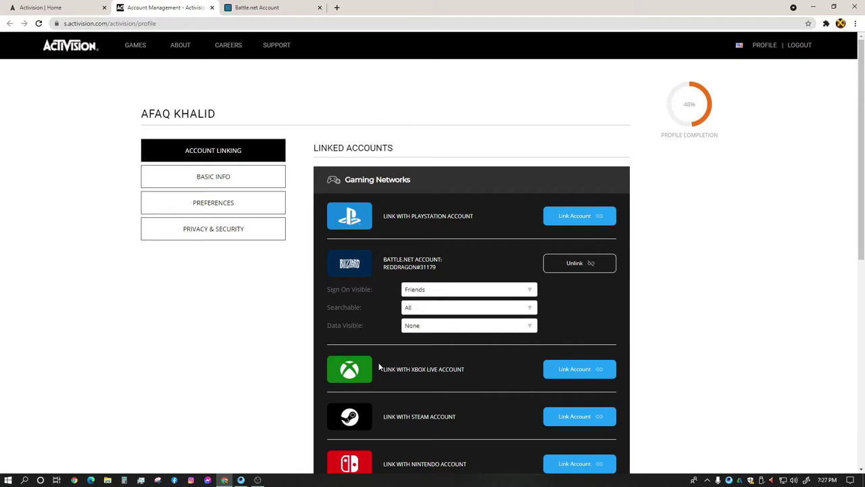
pyautogui.scroll(-2, 388, 376)
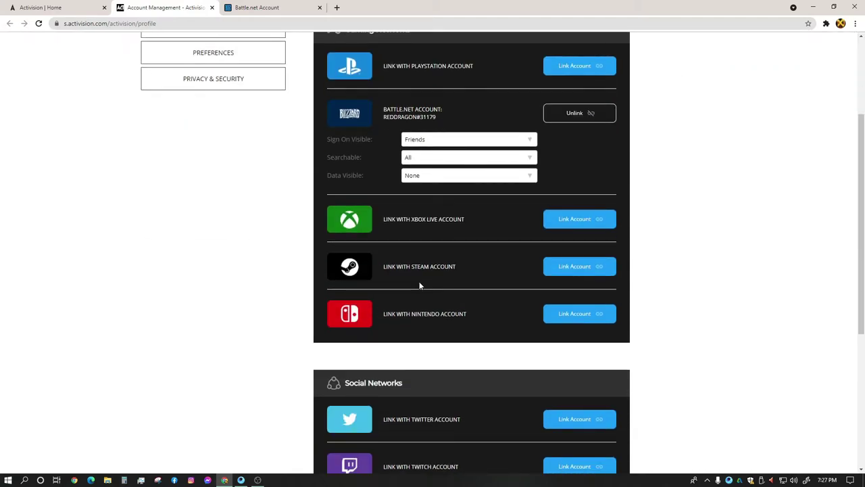
pyautogui.scroll(-3, 411, 325)
pyautogui.scroll(5, 428, 297)
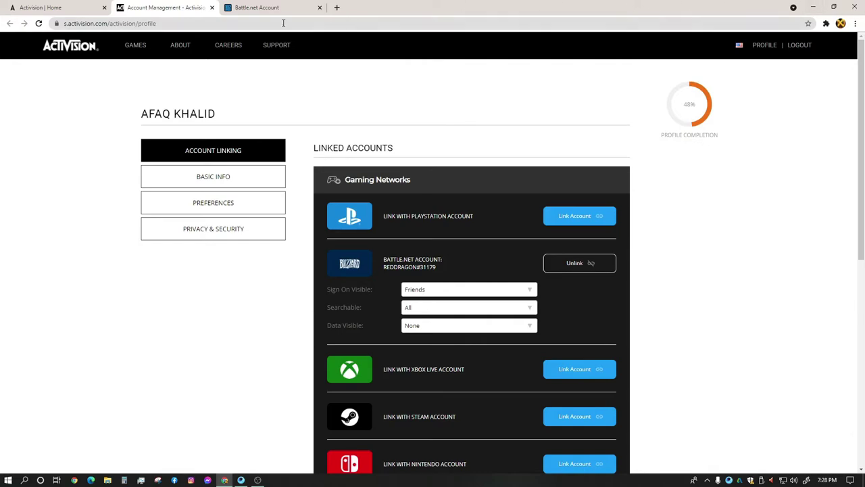
# - Search Google for "blizzard download" in a new tab and open the Blizzard Entertainment Downloads page
pyautogui.click(336, 7)
pyautogui.click(333, 175)
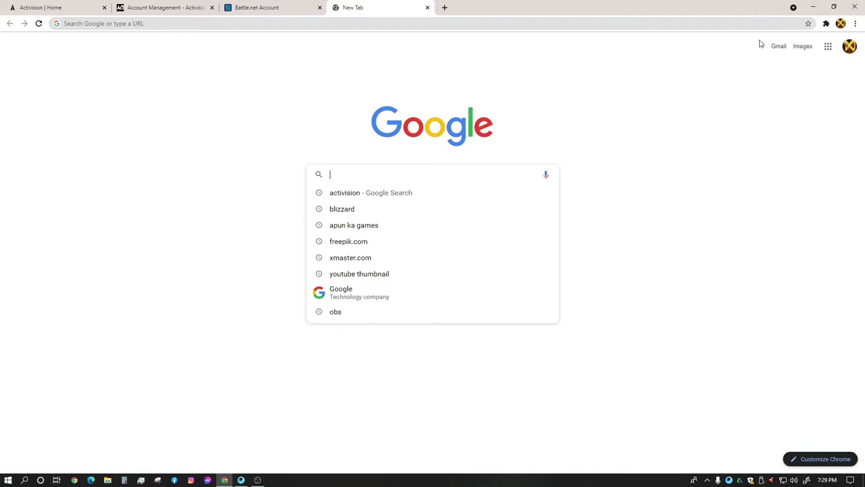
pyautogui.write('bli')
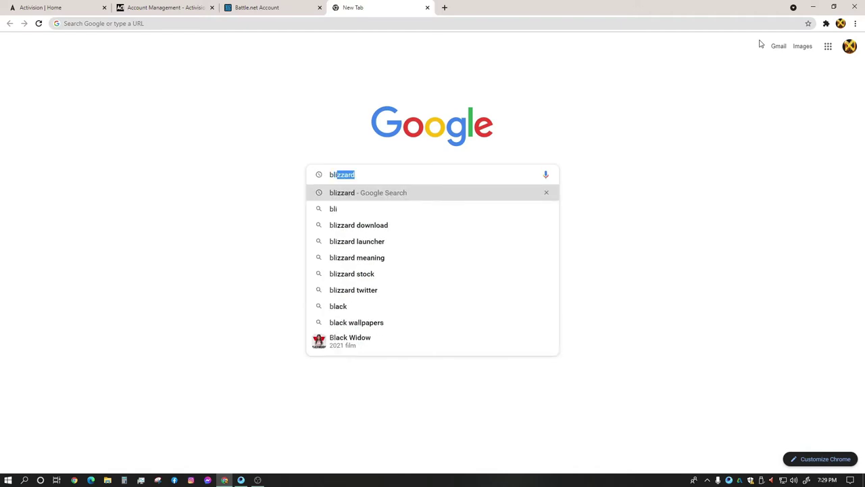
pyautogui.write('zzard')
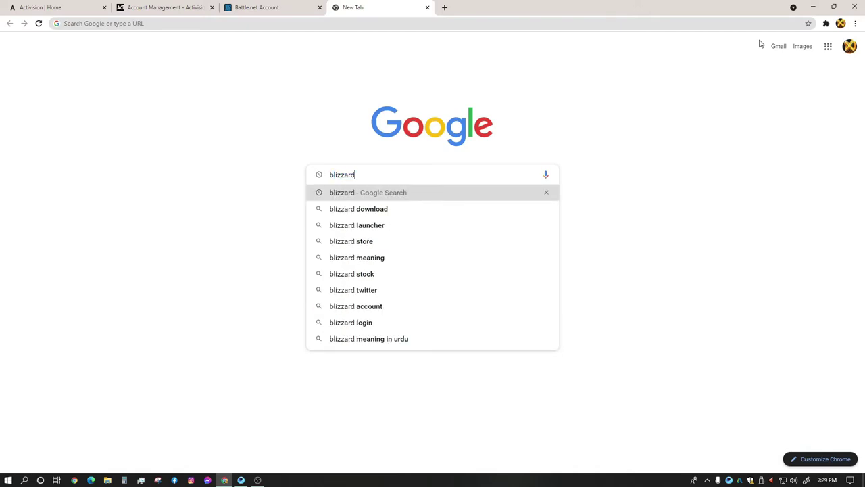
pyautogui.write(' download')
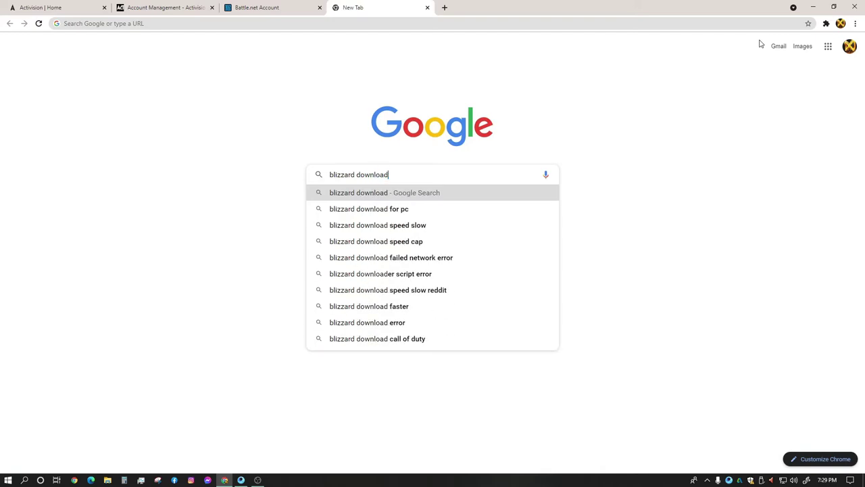
pyautogui.press('Return')
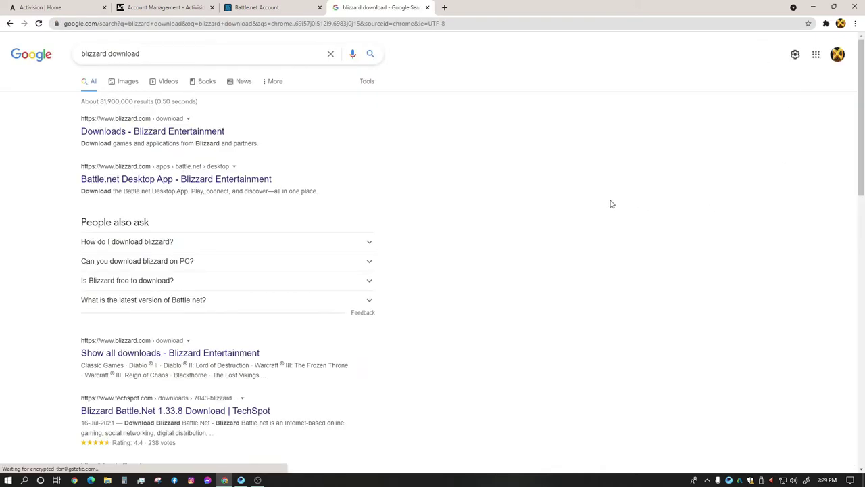
pyautogui.click(98, 132)
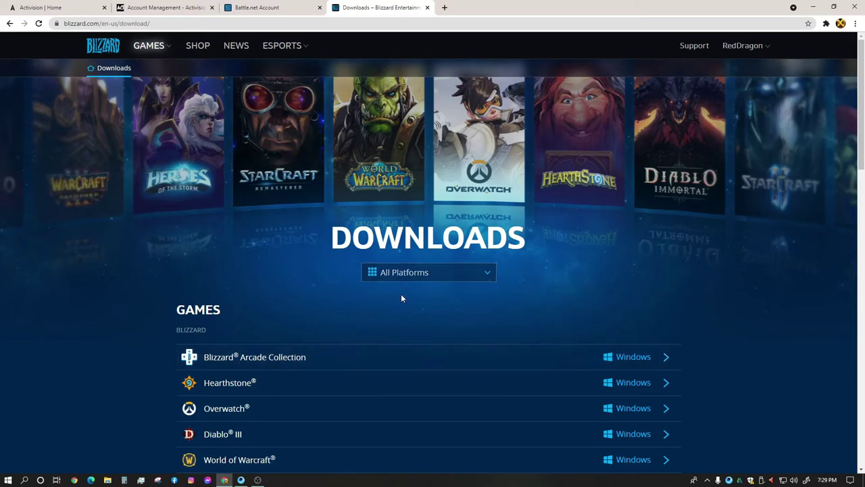
# - Look through the Blizzard and partner games on the Downloads page and check the available platform options
pyautogui.scroll(-4, 477, 280)
pyautogui.scroll(4, 484, 276)
pyautogui.scroll(-8, 484, 276)
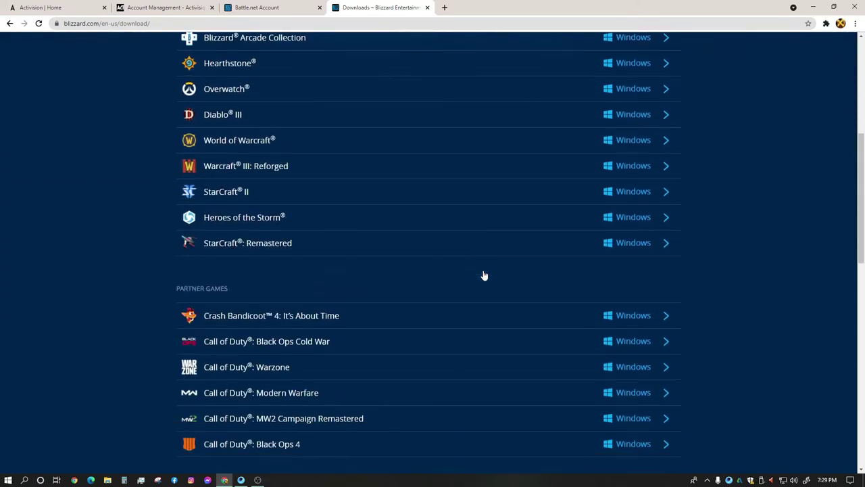
pyautogui.scroll(8, 484, 275)
pyautogui.click(473, 275)
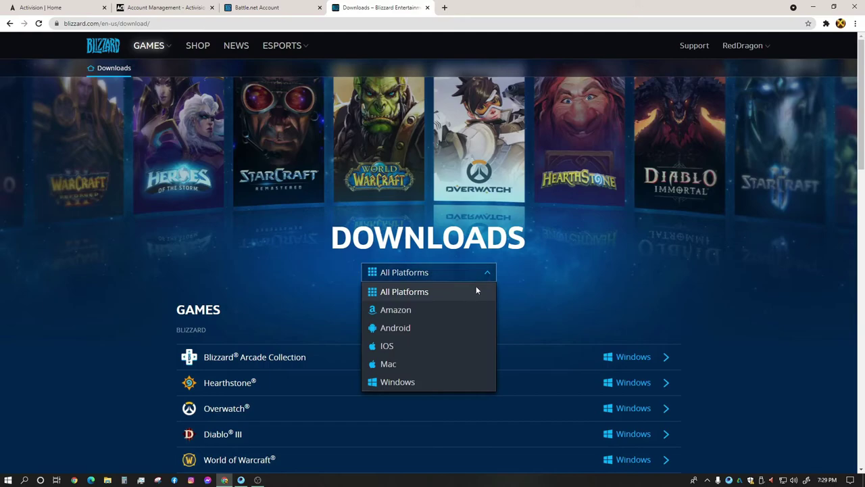
pyautogui.click(475, 276)
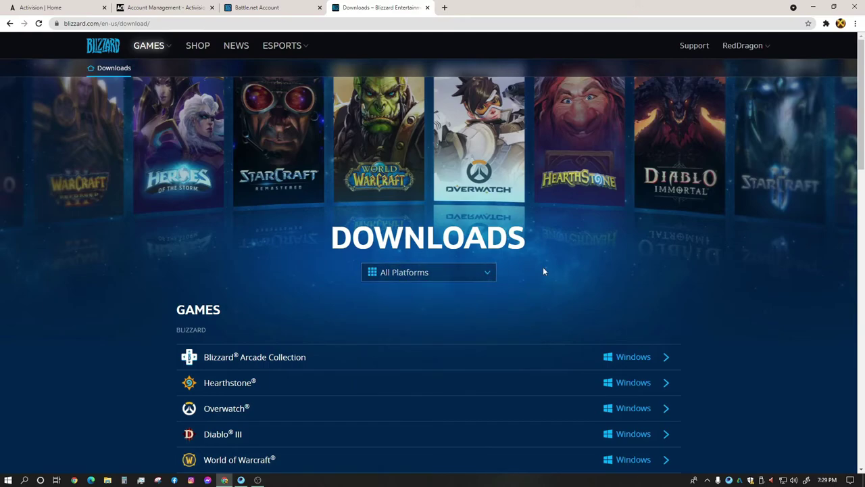
# - Minimize the browser, refresh the desktop, launch the Battle.net desktop app and dismiss its What's New announcement
pyautogui.click(813, 7)
pyautogui.rightClick(93, 219)
pyautogui.click(103, 244)
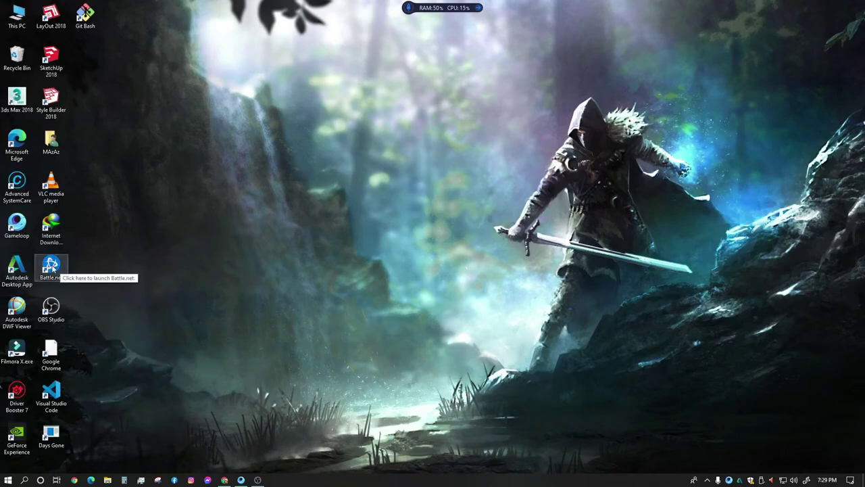
pyautogui.doubleClick(54, 269)
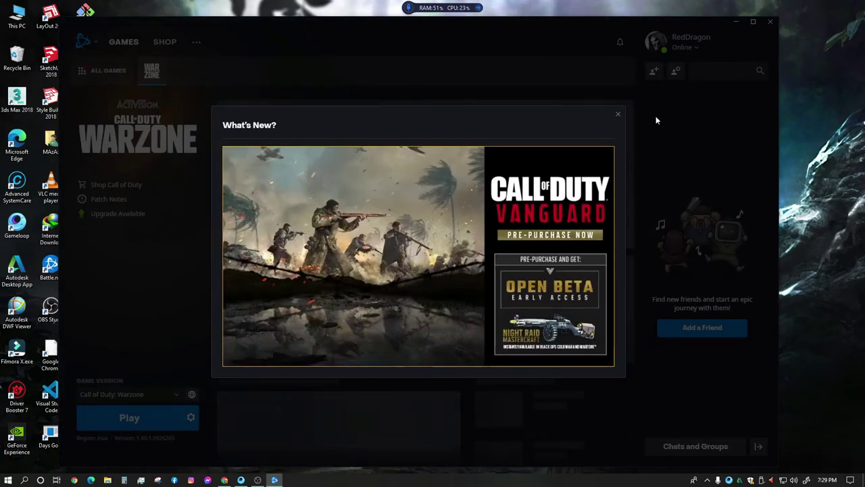
pyautogui.click(618, 114)
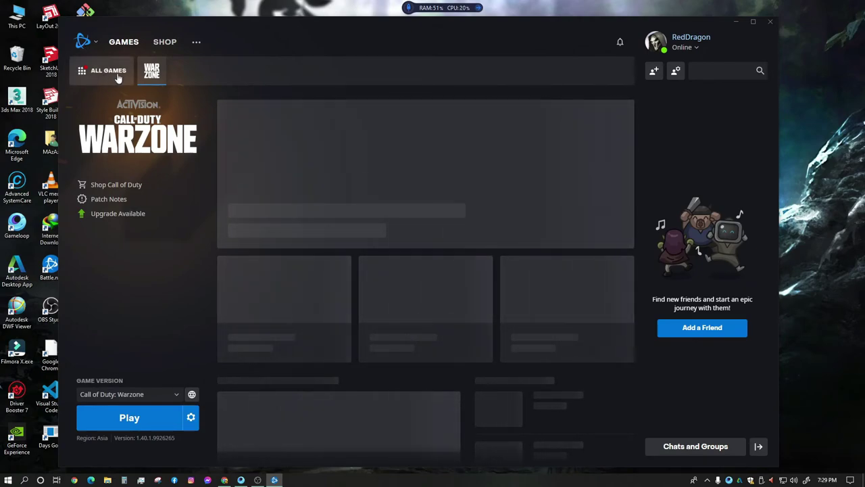
# - Browse all games in the Battle.net app and open the Call of Duty: Warzone page
pyautogui.click(105, 71)
pyautogui.scroll(-4, 471, 252)
pyautogui.scroll(4, 471, 252)
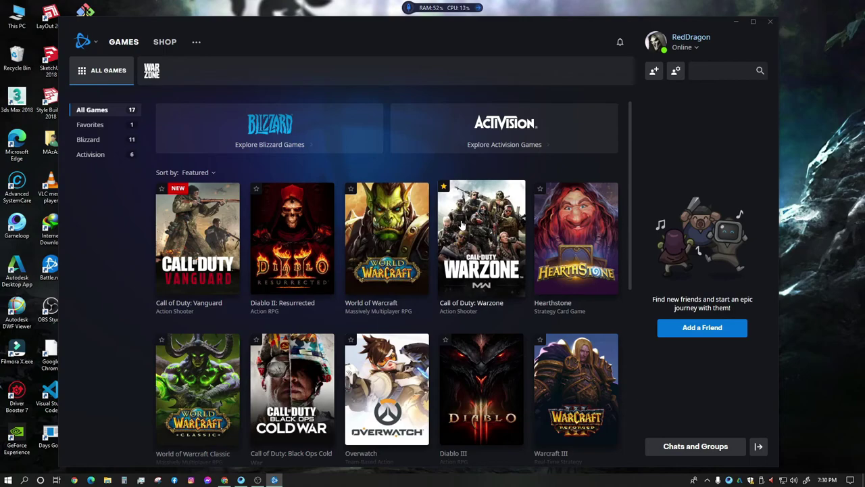
pyautogui.click(462, 225)
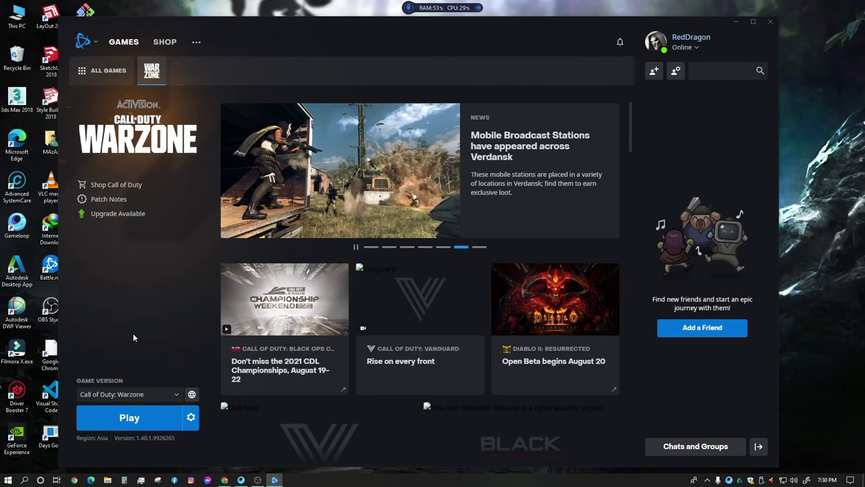
# - Switch back to Chrome and show the linked accounts on the Activision Account Management page
pyautogui.click(224, 480)
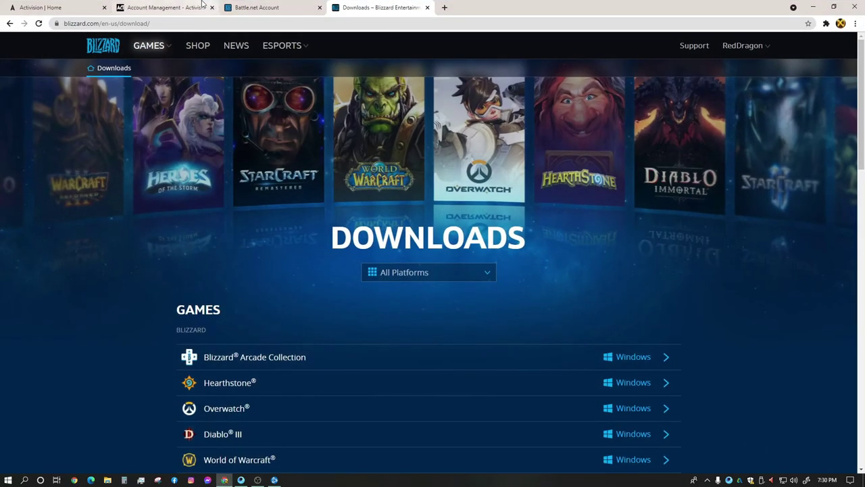
pyautogui.click(162, 7)
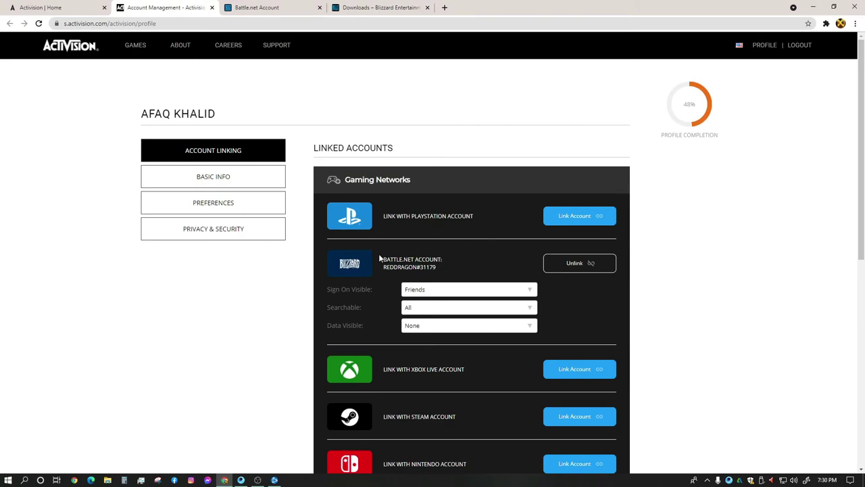